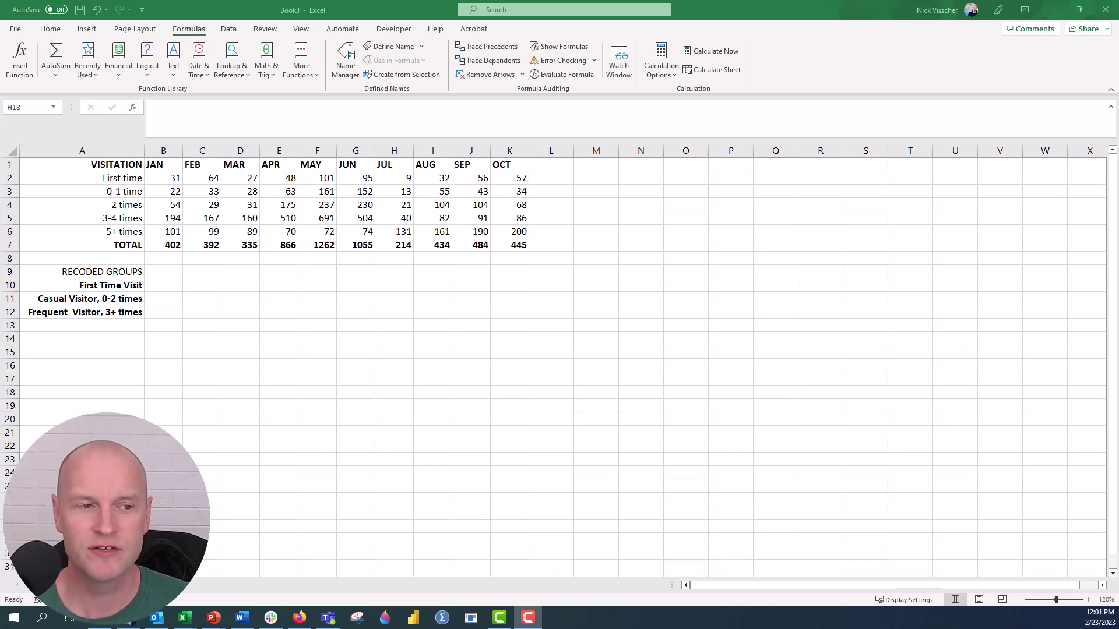
# Step: Review the VISITATION visit counts and the First Time, Casual and Frequent group labels
pyautogui.click(72, 165)
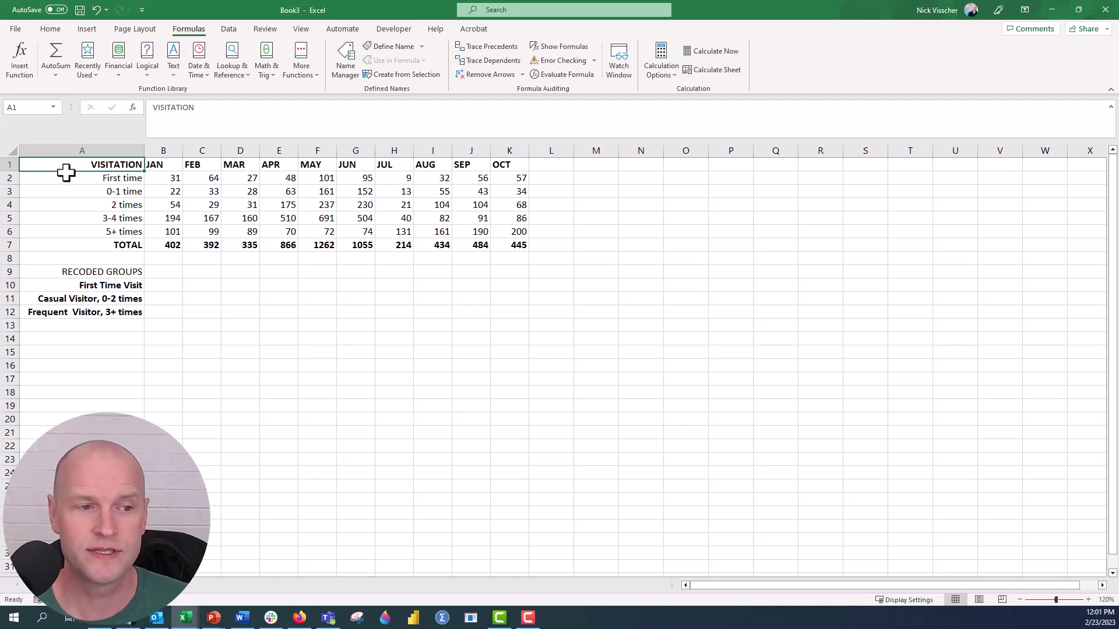
pyautogui.moveTo(150, 177); pyautogui.dragTo(506, 229)
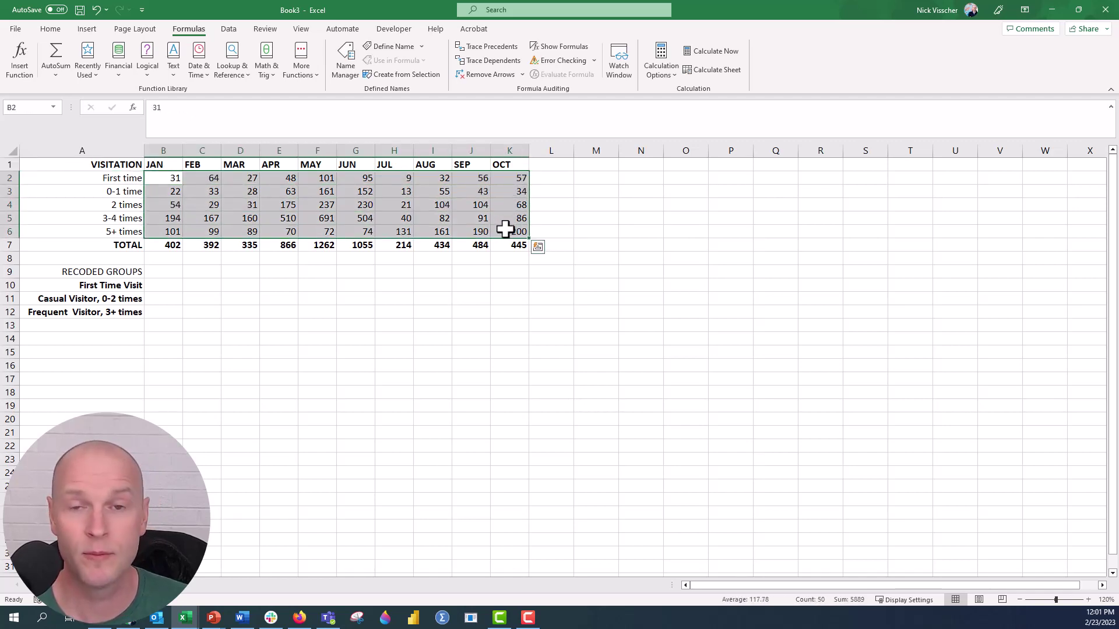
pyautogui.click(111, 178)
pyautogui.click(73, 189)
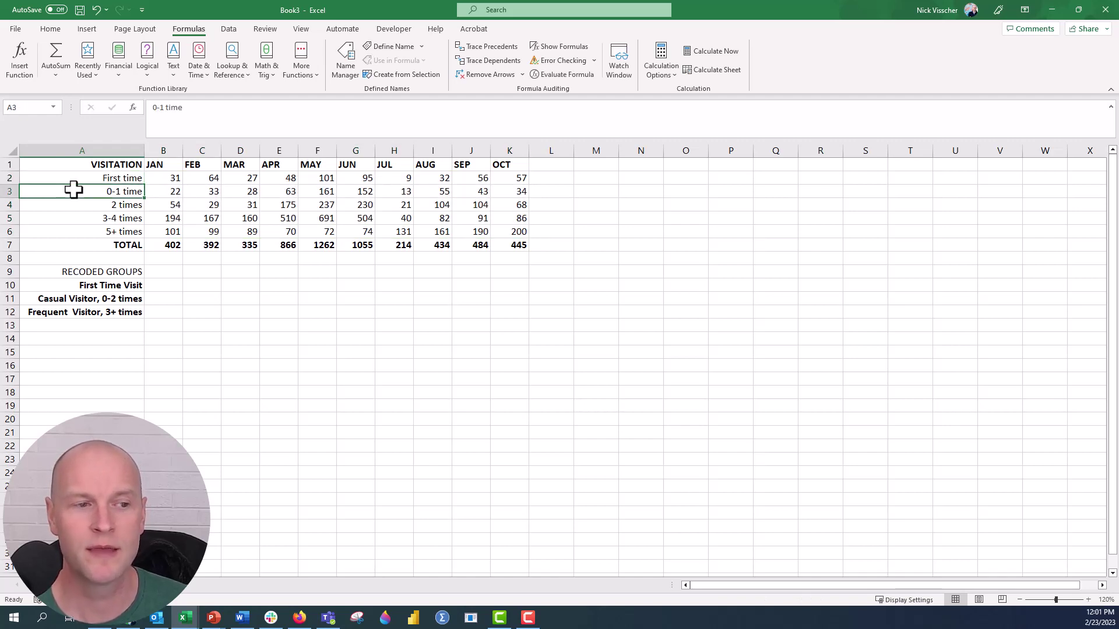
pyautogui.press('Down')
pyautogui.press('Down')
pyautogui.press('Down')
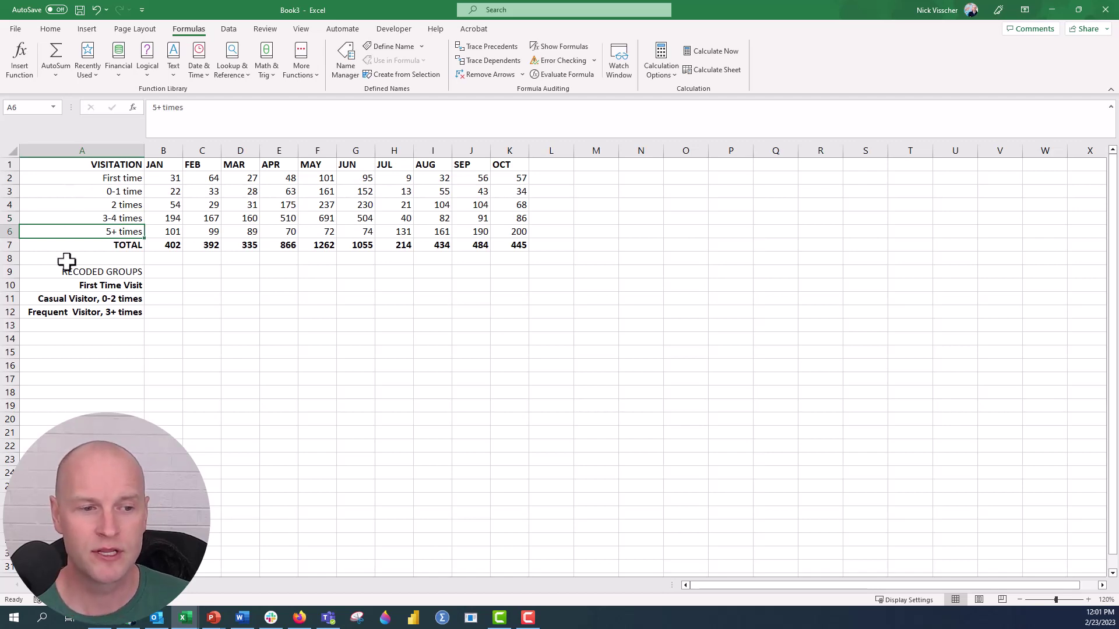
pyautogui.click(64, 283)
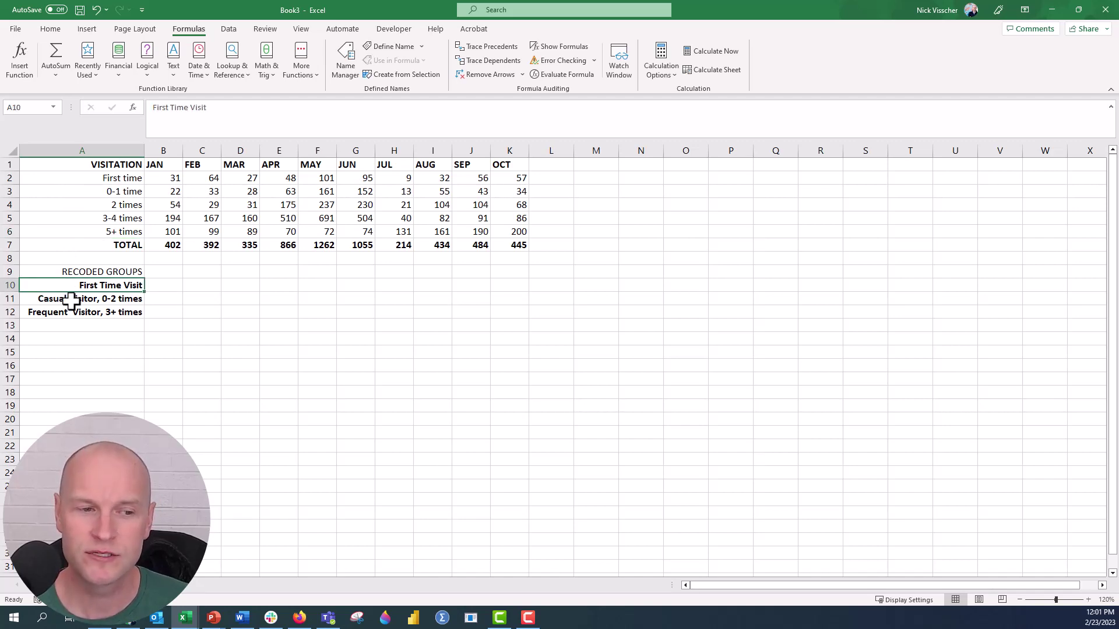
pyautogui.click(70, 299)
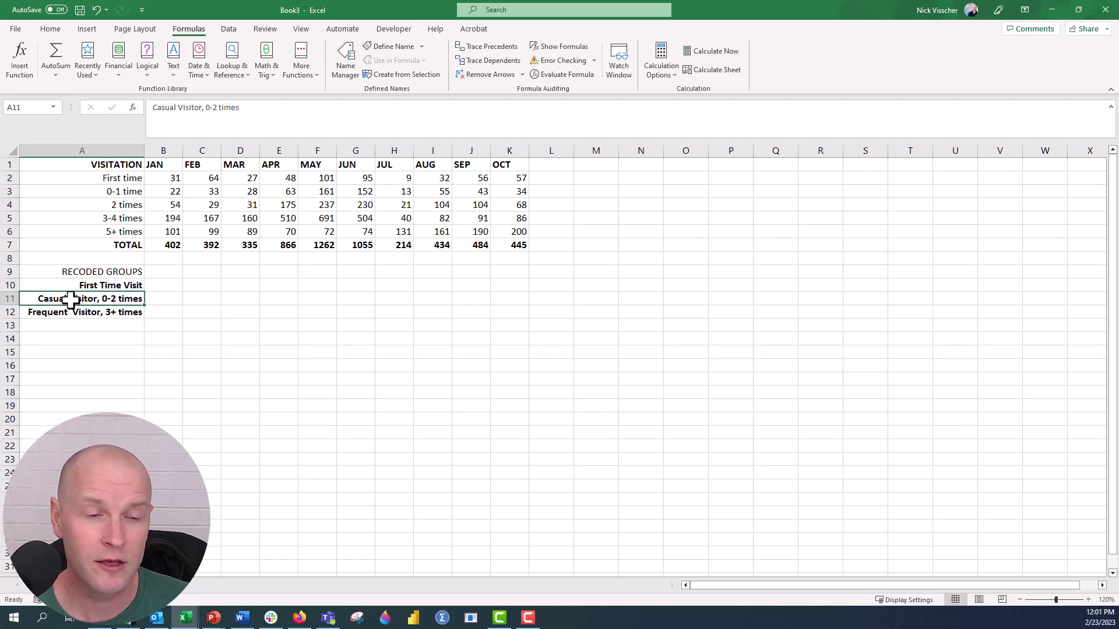
pyautogui.click(62, 315)
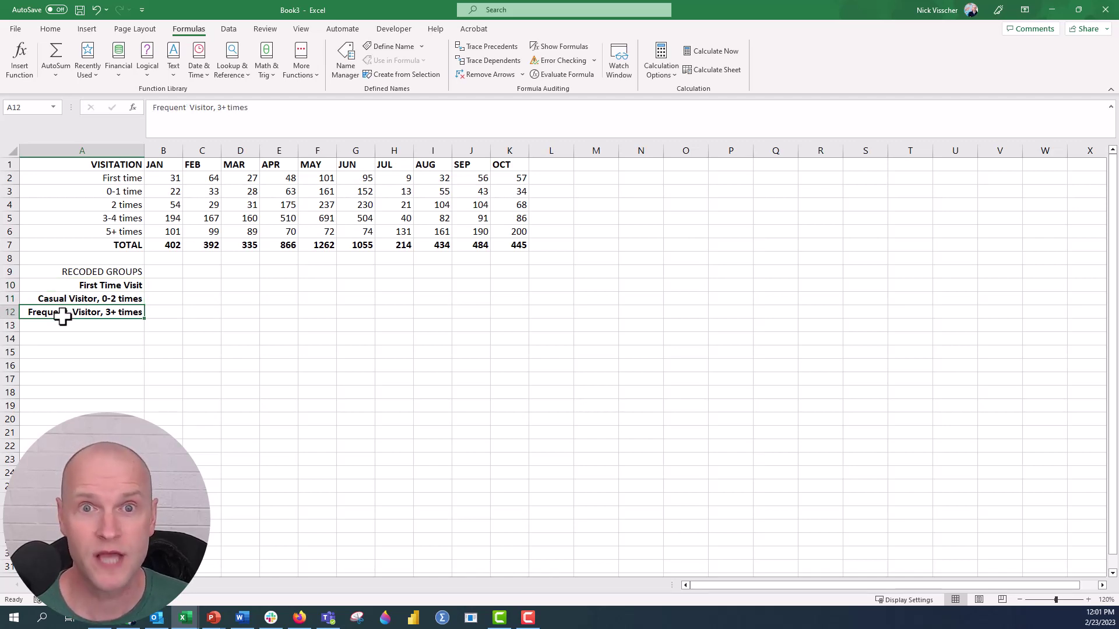
# Step: Enter January's first-time share as the first-time count divided by the total (8%)
pyautogui.click(153, 284)
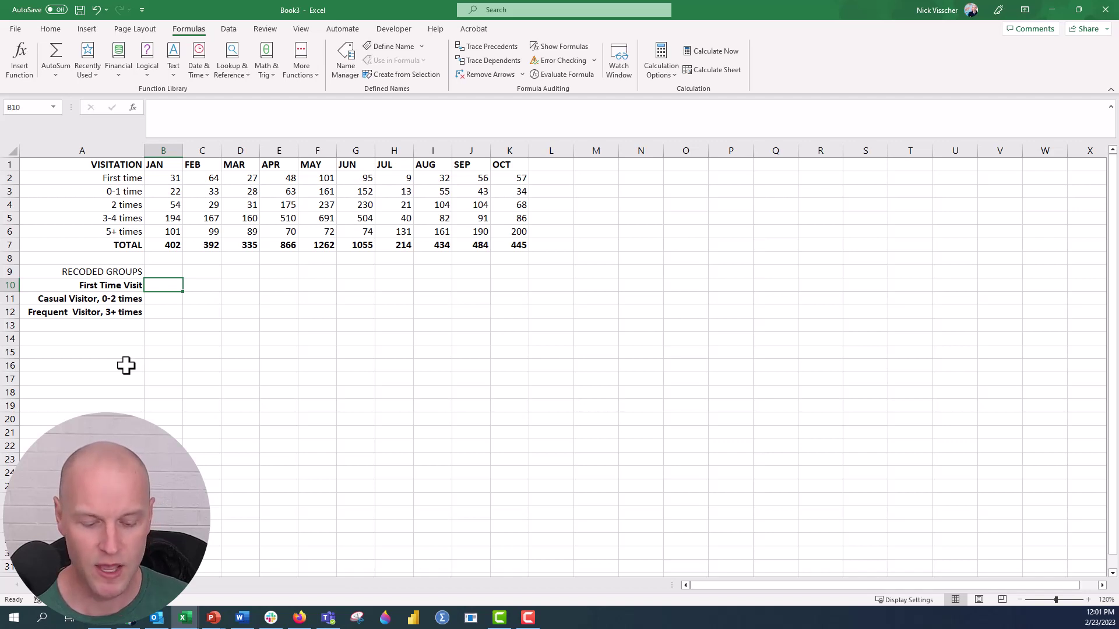
pyautogui.write('=')
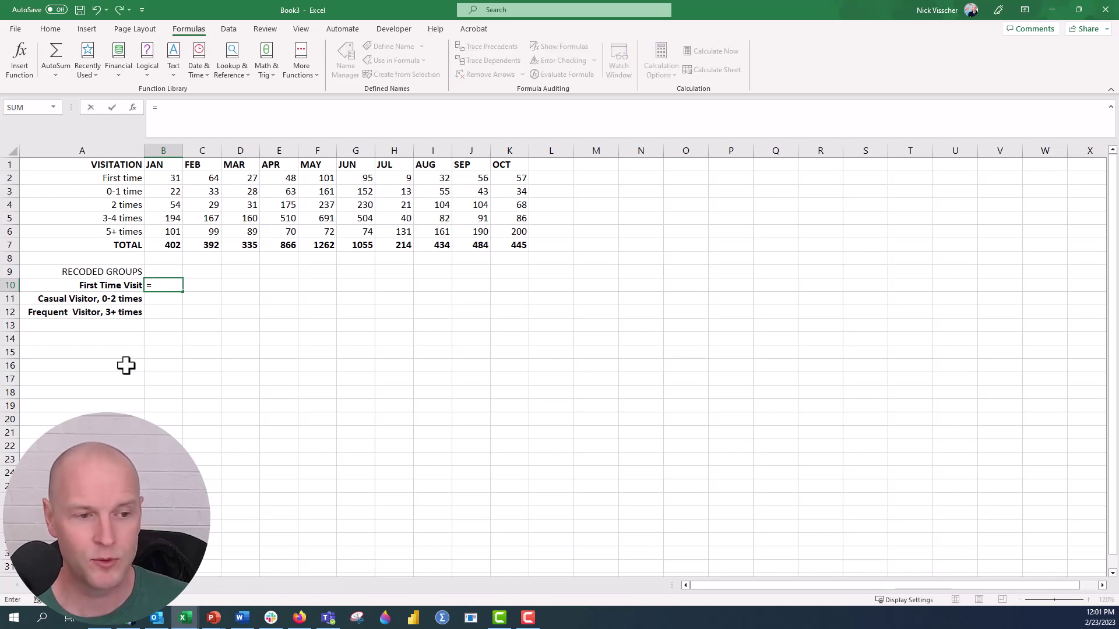
pyautogui.click(153, 179)
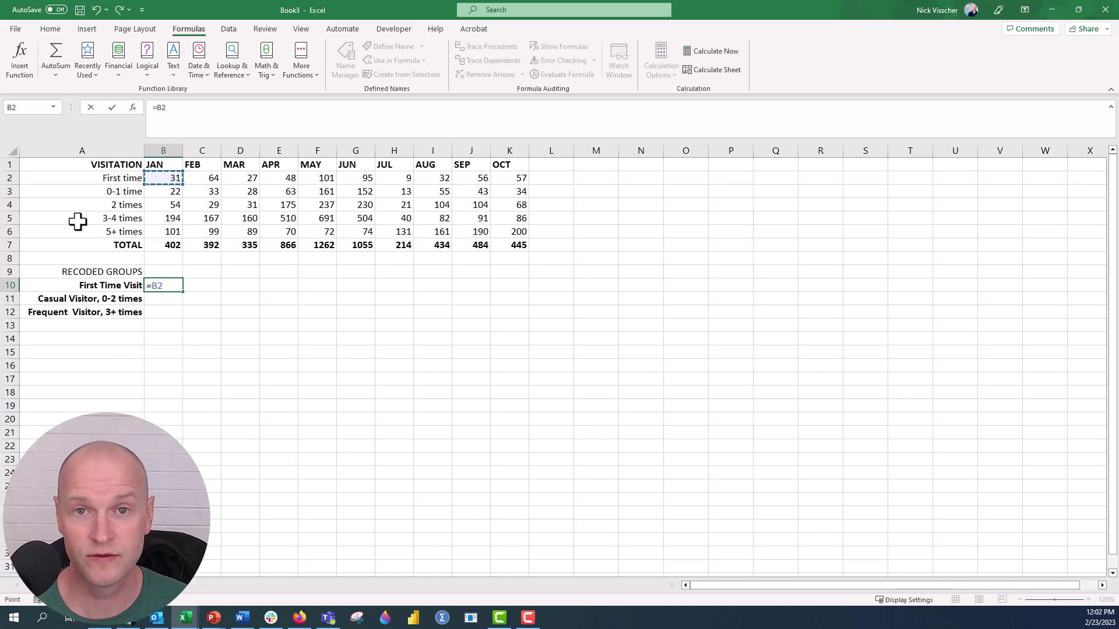
pyautogui.write('/')
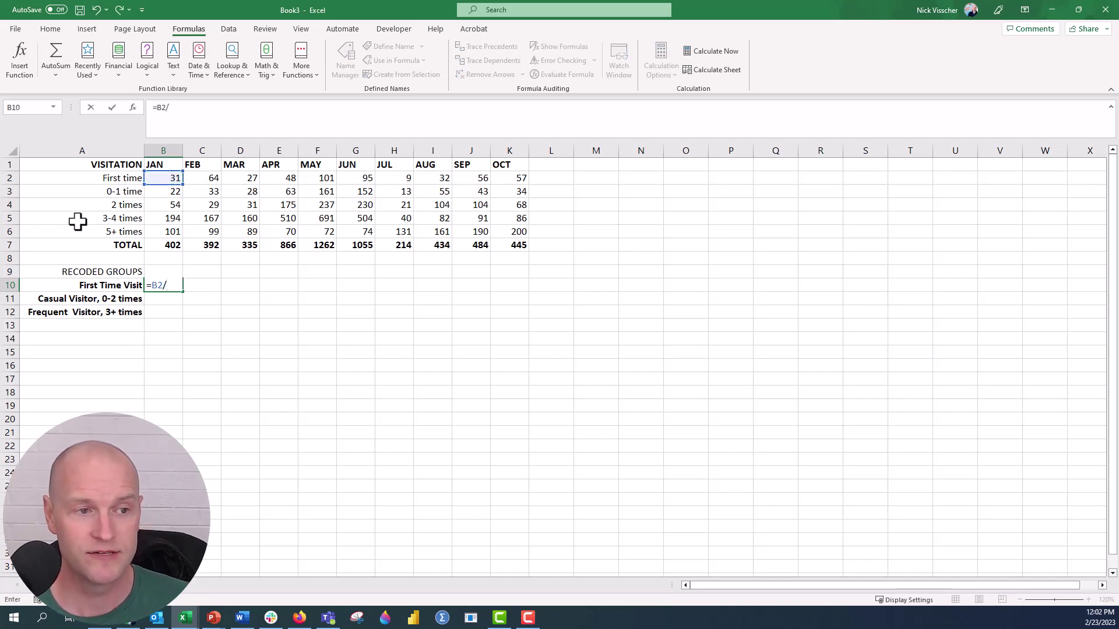
pyautogui.click(155, 246)
pyautogui.press('Return')
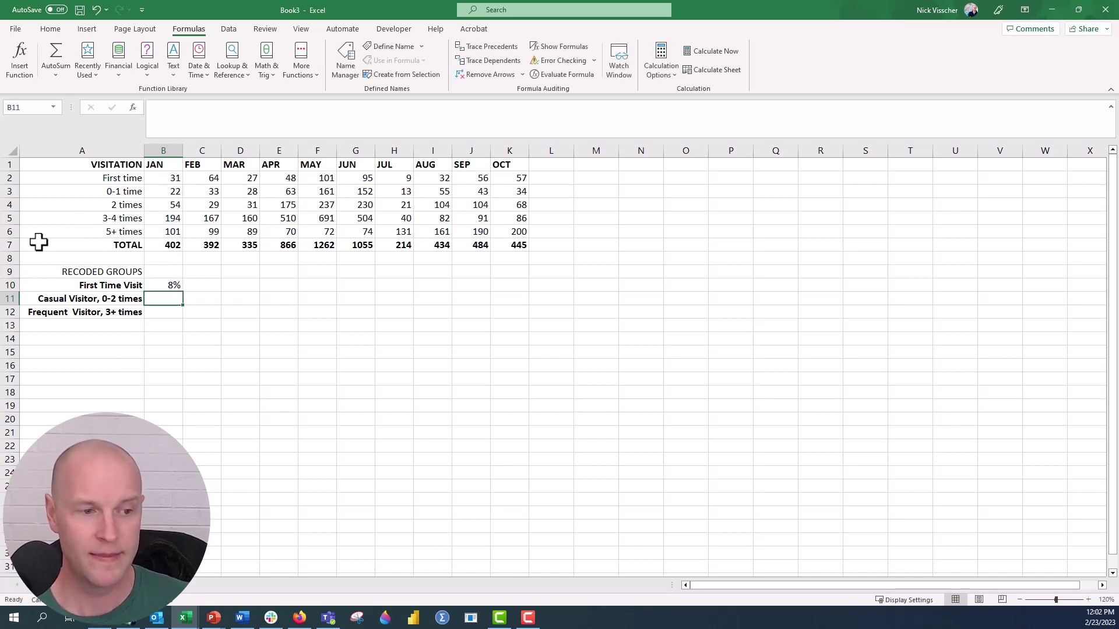
pyautogui.press('Up')
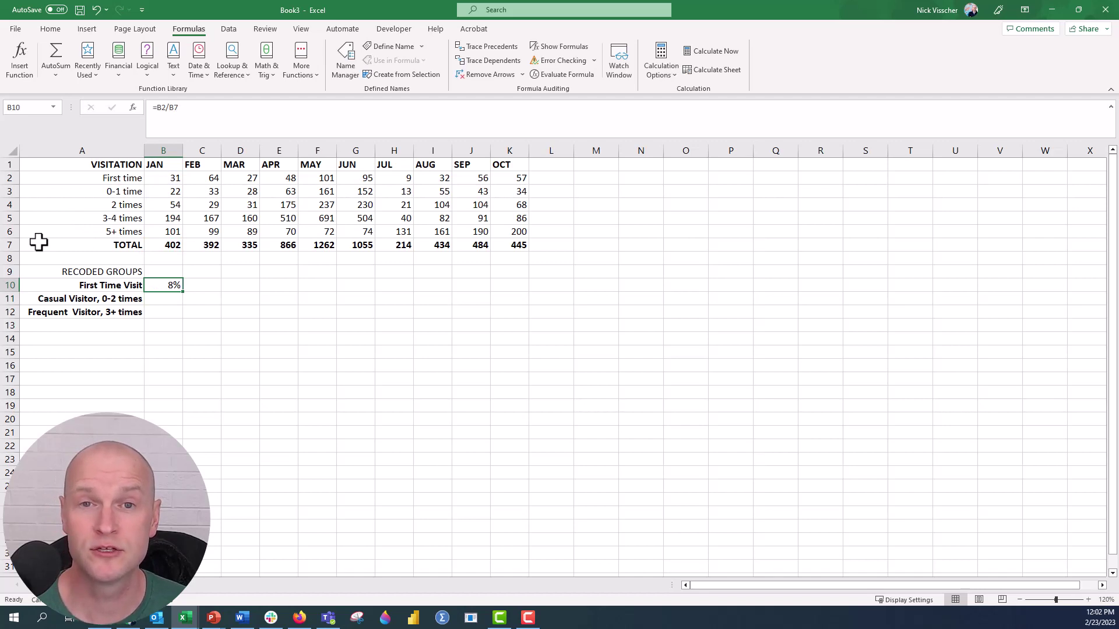
# Step: Enter January's casual share as SUM of 0-1 and 2 times counts over the total (19%)
pyautogui.press('Down')
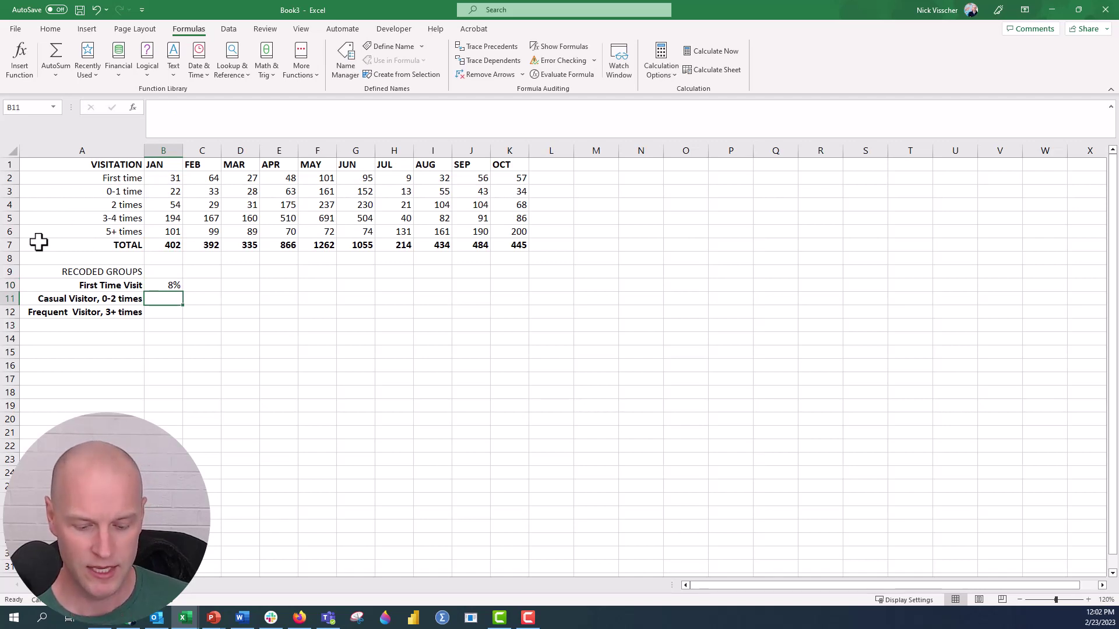
pyautogui.write('=')
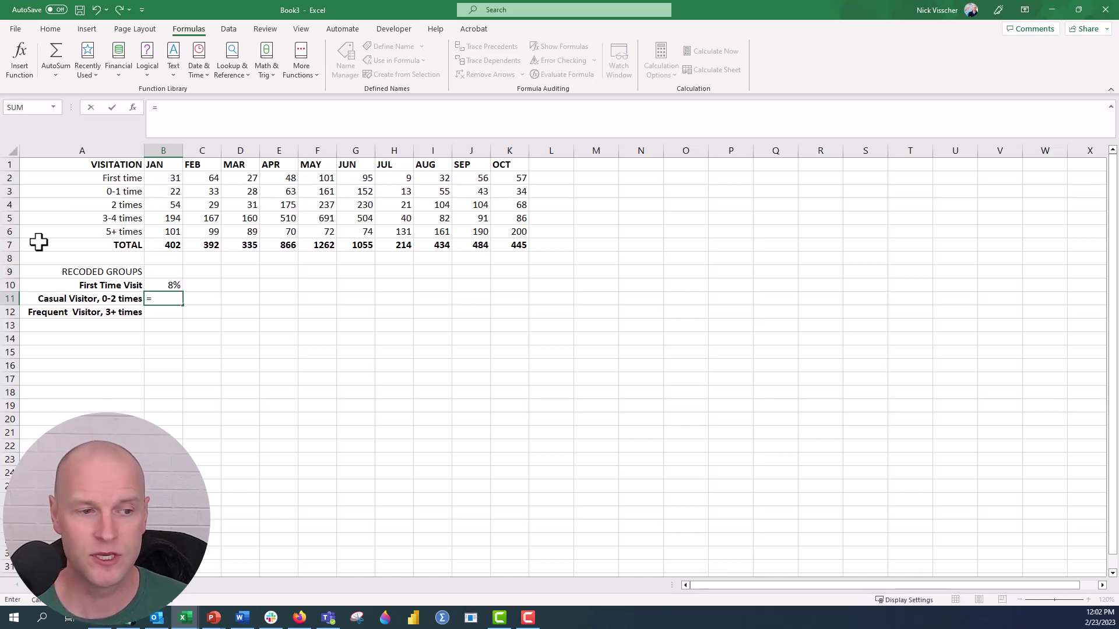
pyautogui.write('sum(')
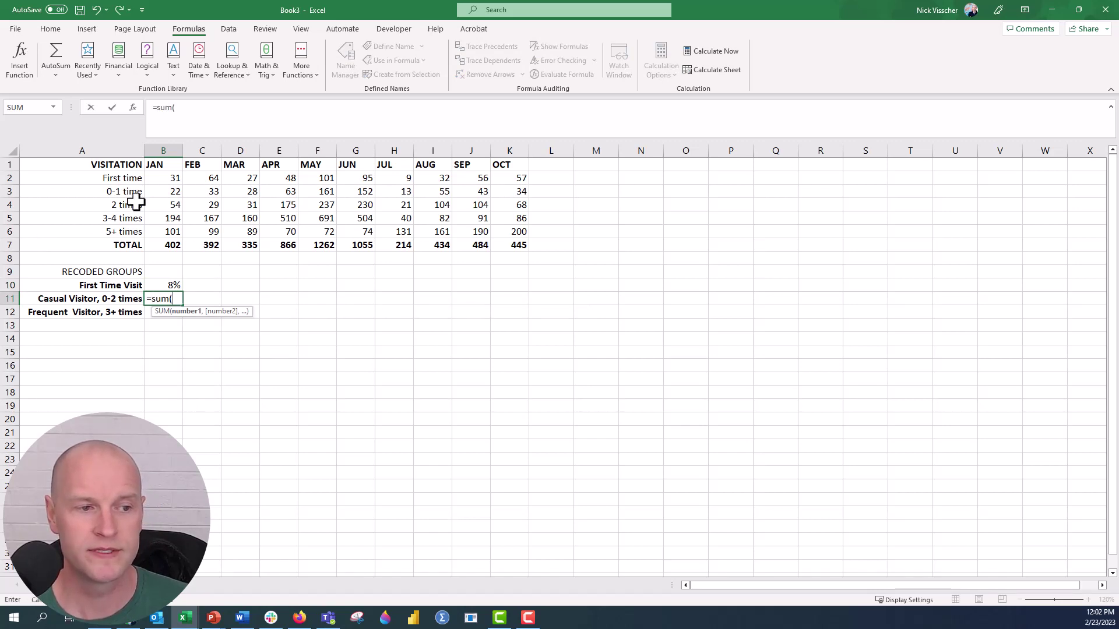
pyautogui.moveTo(153, 191); pyautogui.dragTo(151, 202)
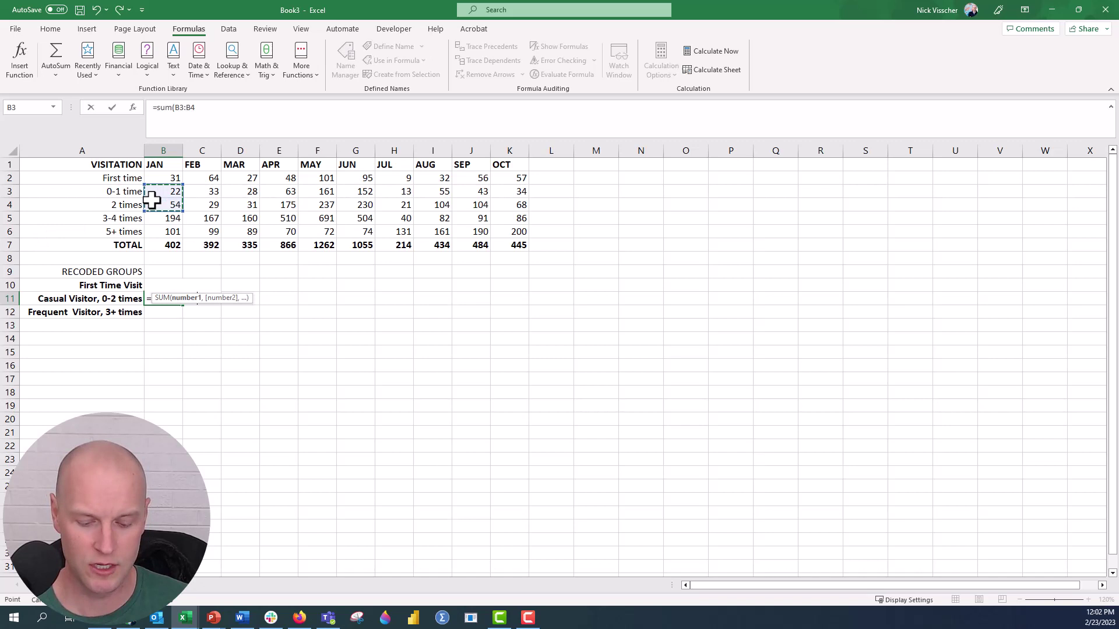
pyautogui.write(')/')
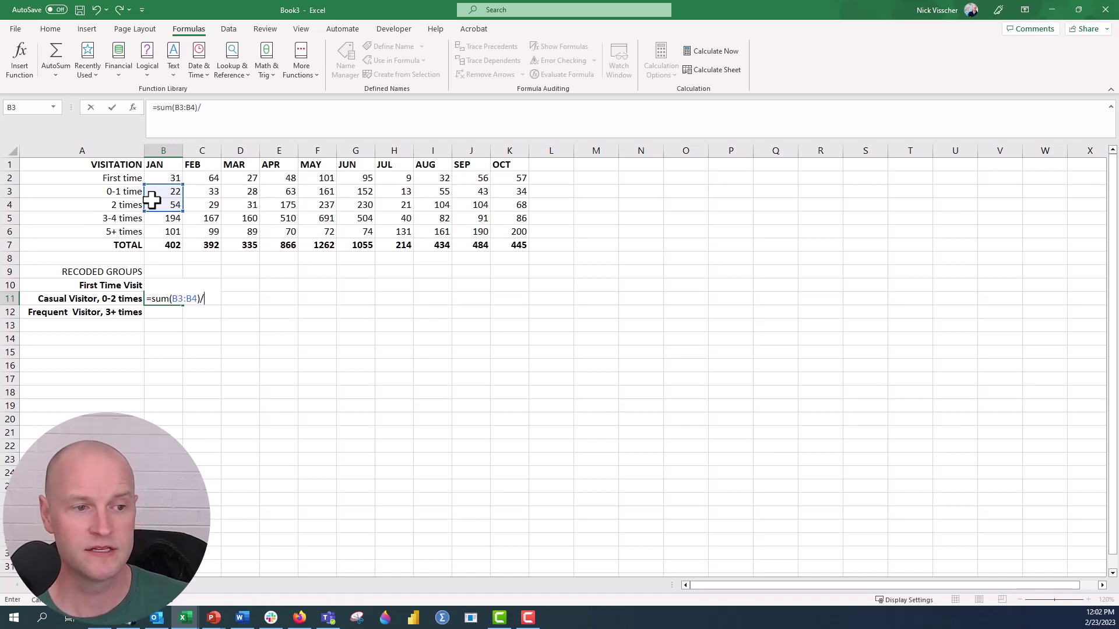
pyautogui.click(155, 246)
pyautogui.press('Return')
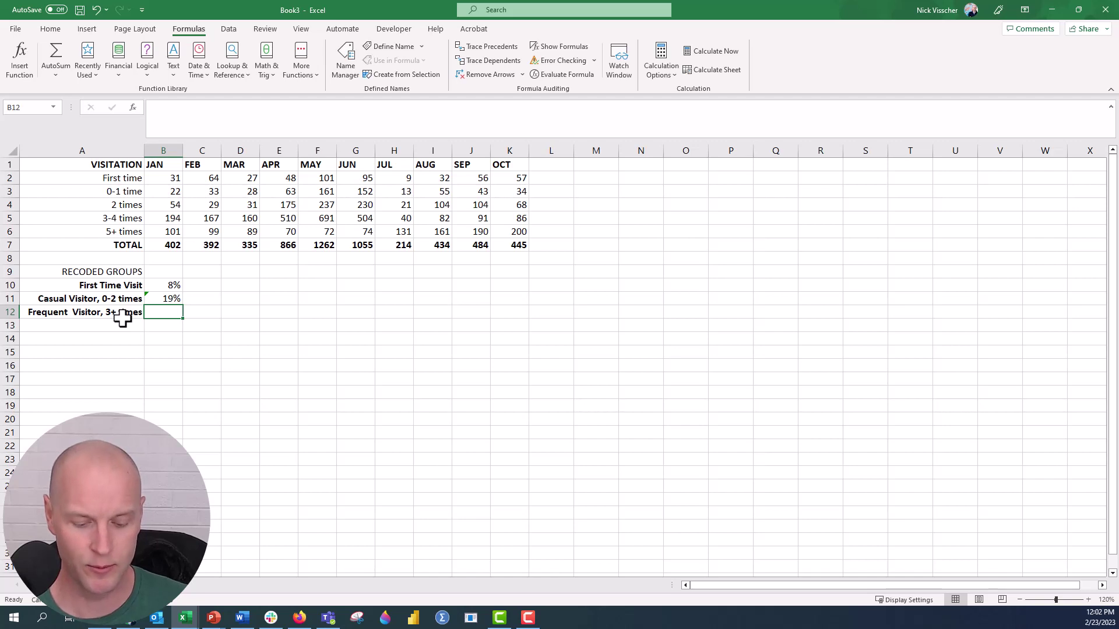
# Step: Enter =SUM(B5:B6)/B7 in B12 for the frequent-visitor share (73%)
pyautogui.write('=sum(')
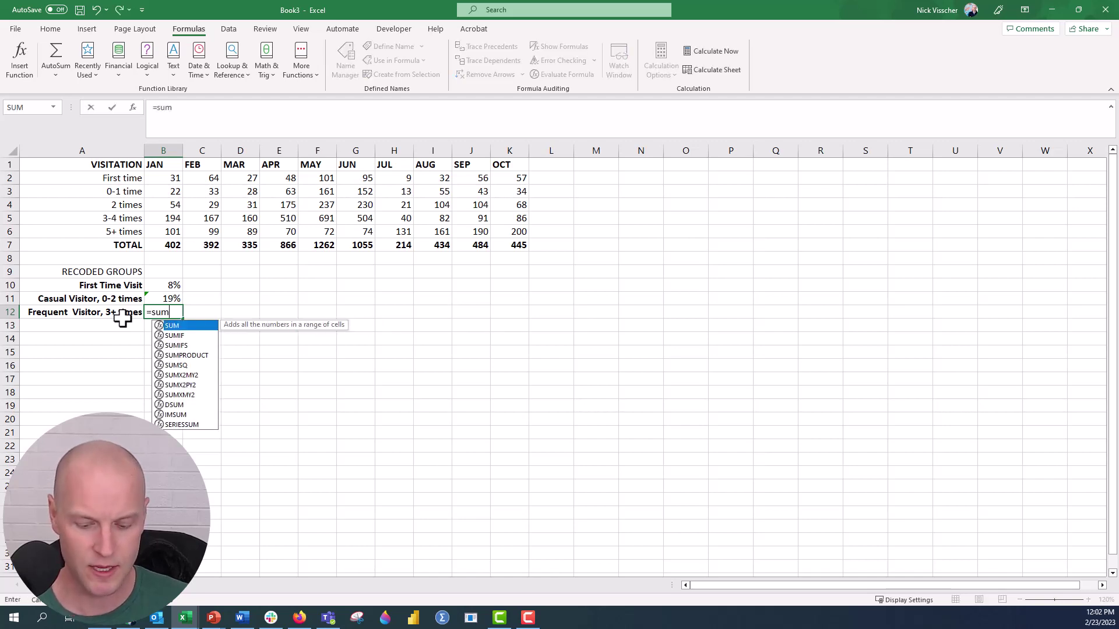
pyautogui.click(160, 222)
pyautogui.moveTo(161, 221); pyautogui.dragTo(159, 232)
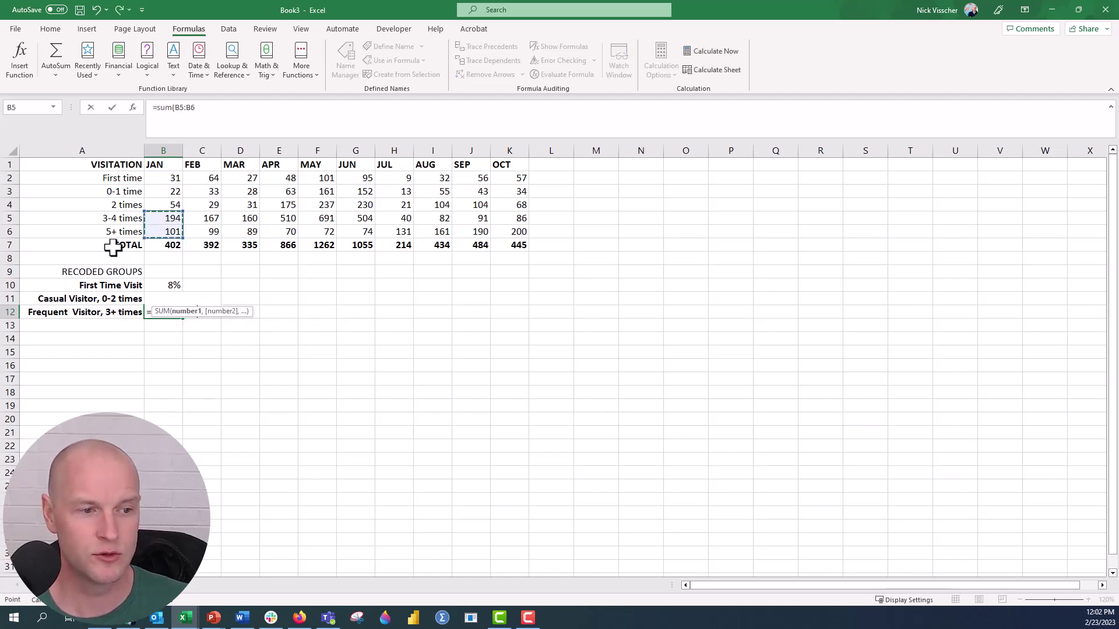
pyautogui.write(')/')
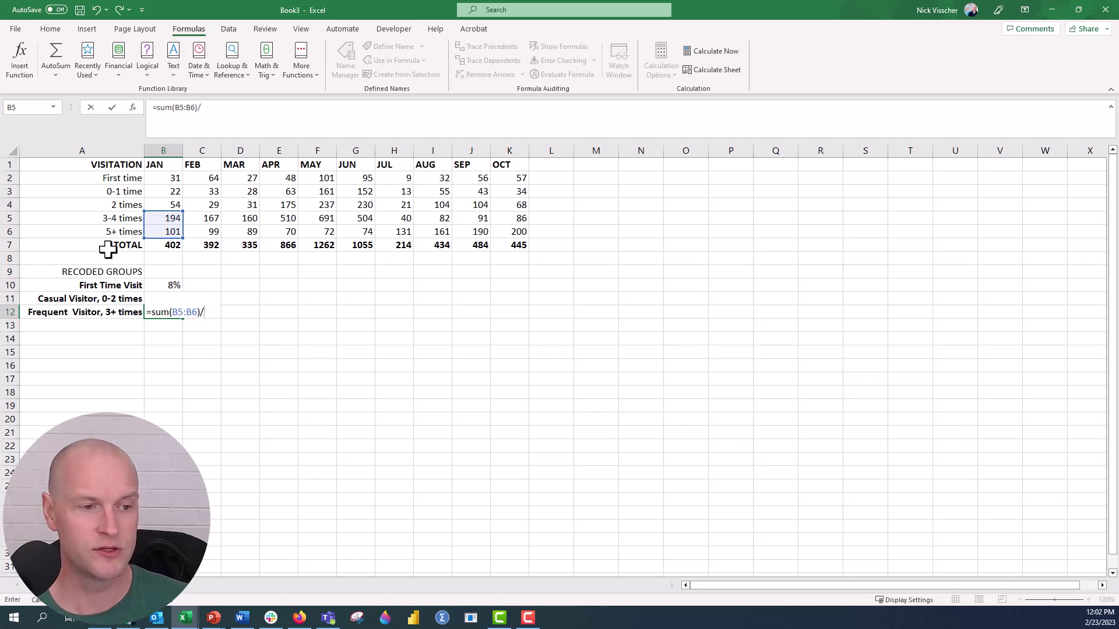
pyautogui.click(157, 245)
pyautogui.press('Return')
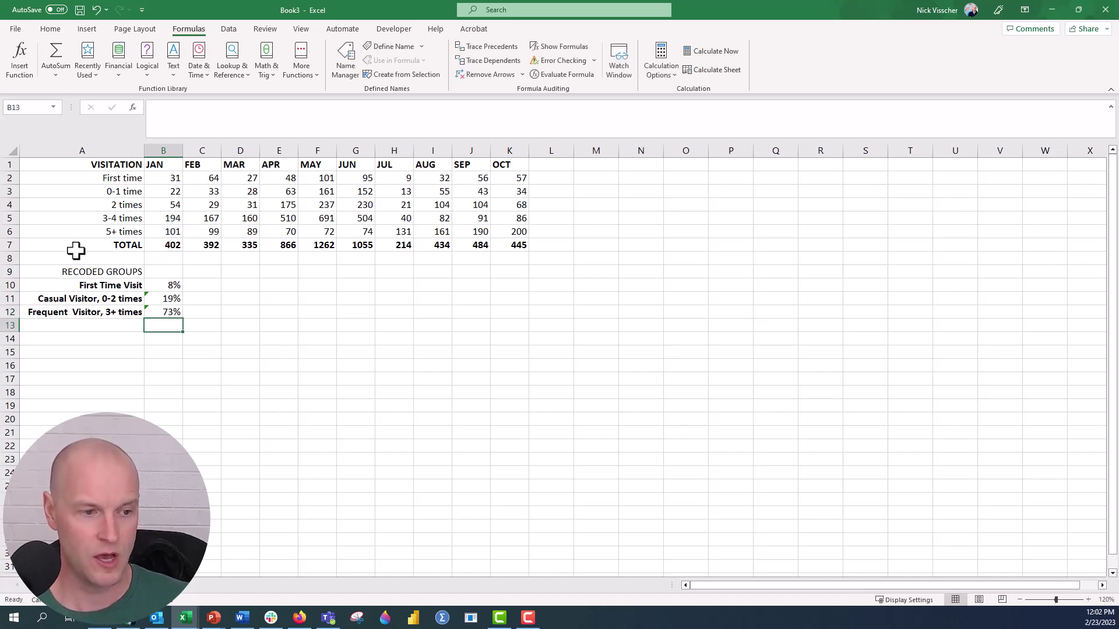
# Step: Ignore the inconsistent-formula error on B11, then select the January percentages B10:B12
pyautogui.moveTo(158, 296); pyautogui.dragTo(156, 307)
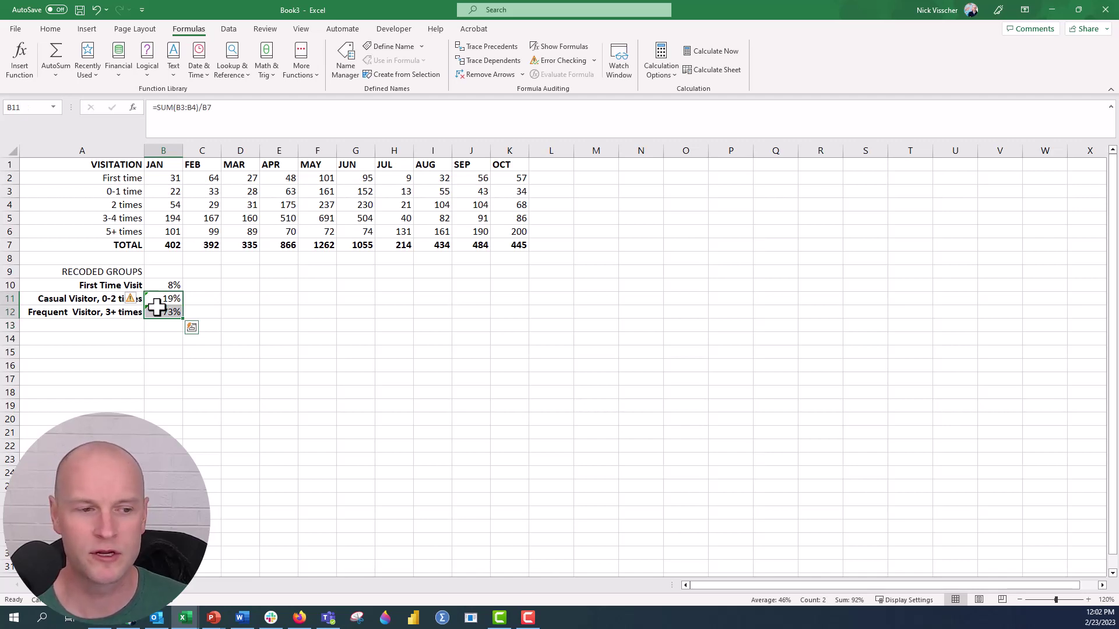
pyautogui.click(134, 300)
pyautogui.click(147, 354)
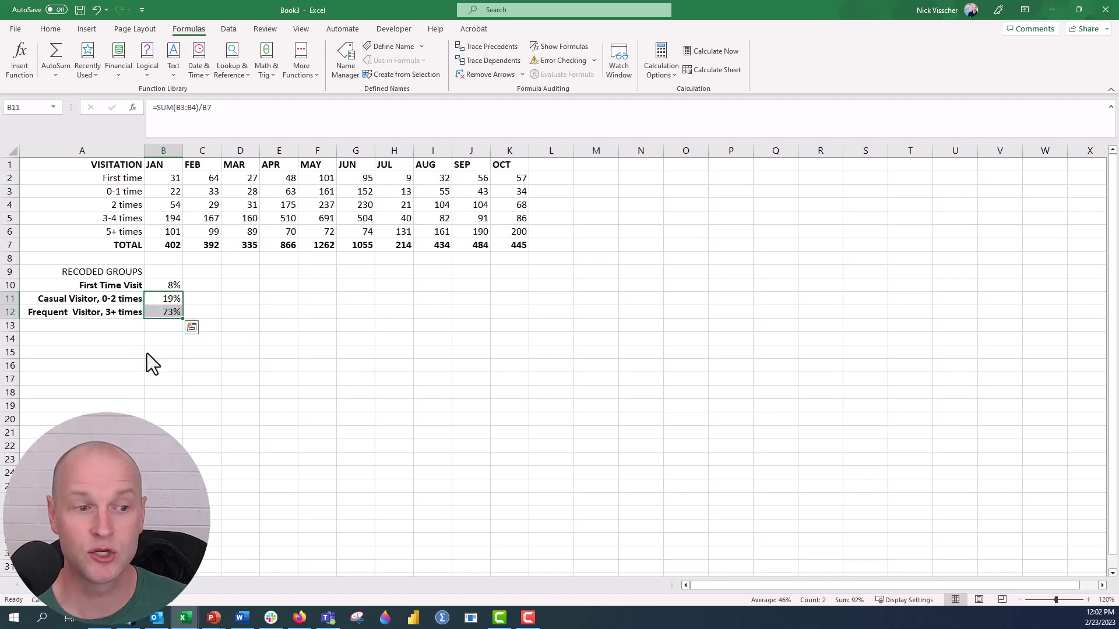
pyautogui.moveTo(155, 285); pyautogui.dragTo(154, 307)
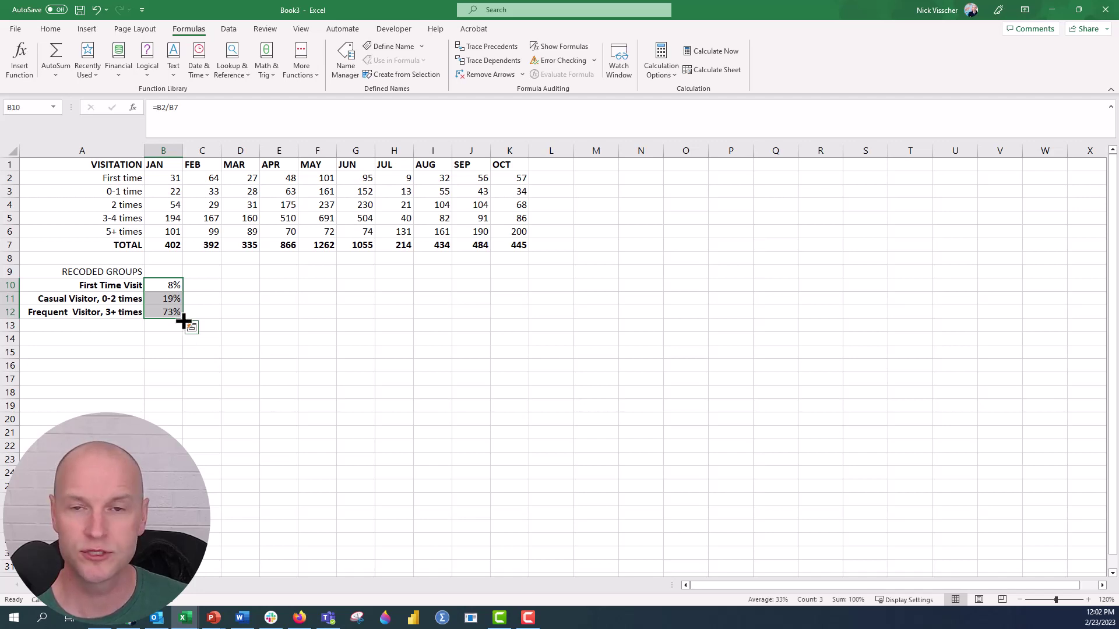
# Step: Fill the B10:B12 formulas right through column K and inspect the B10 and C10 formulas
pyautogui.moveTo(184, 320); pyautogui.dragTo(515, 325)
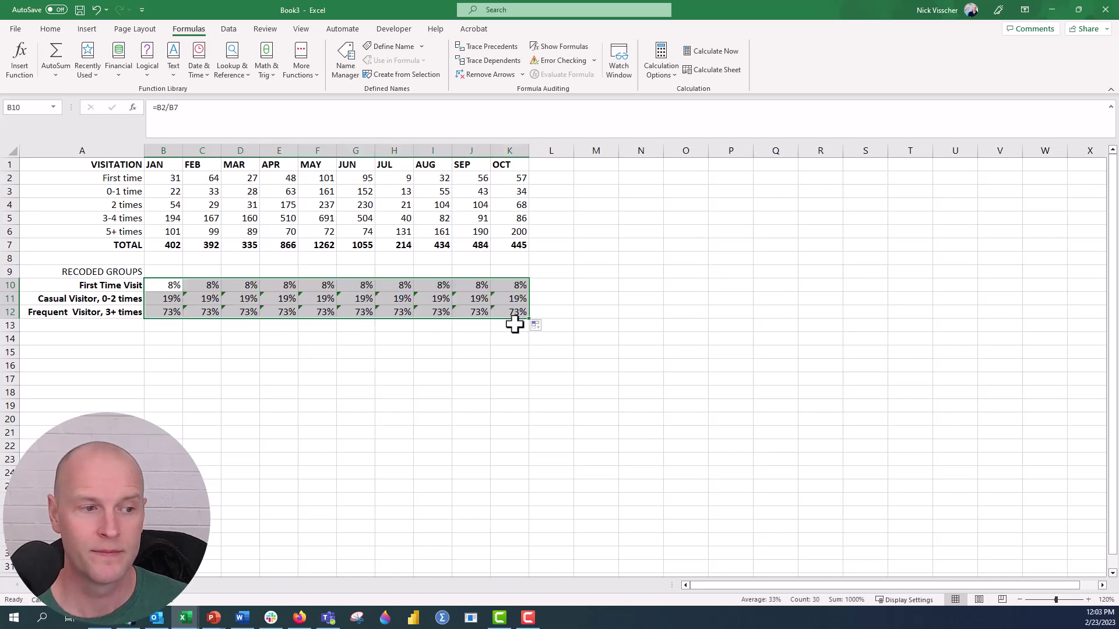
pyautogui.click(156, 325)
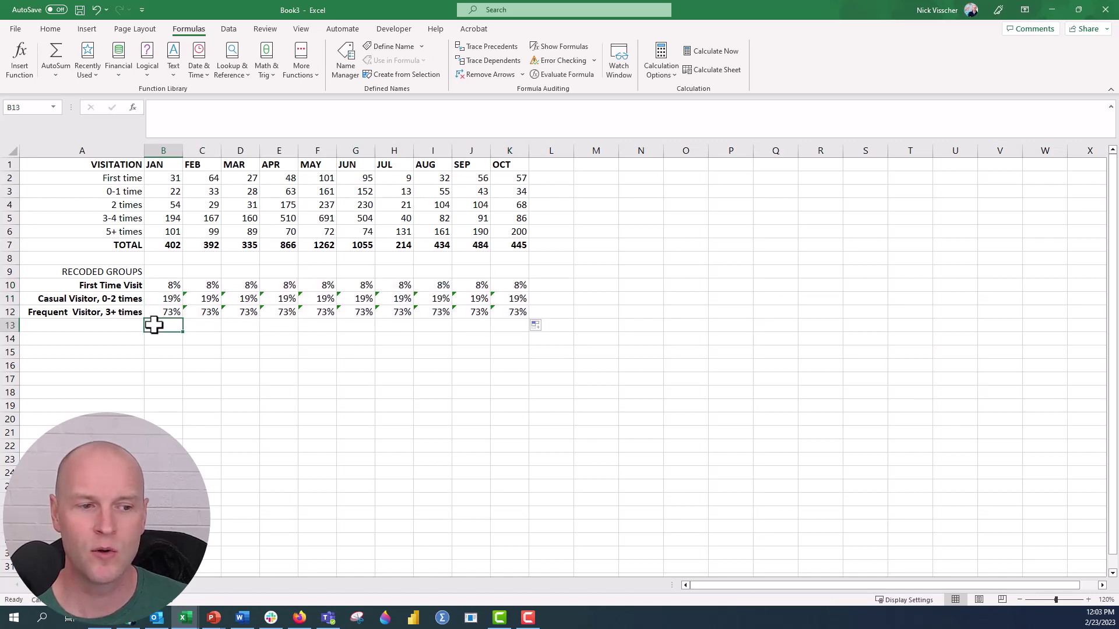
pyautogui.click(126, 325)
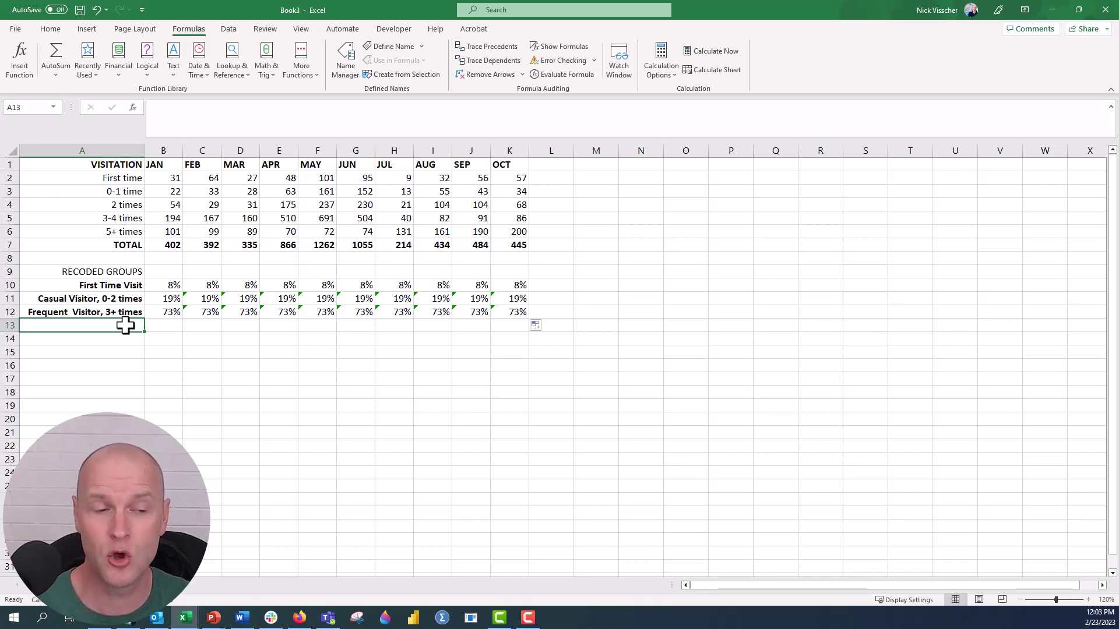
pyautogui.click(159, 285)
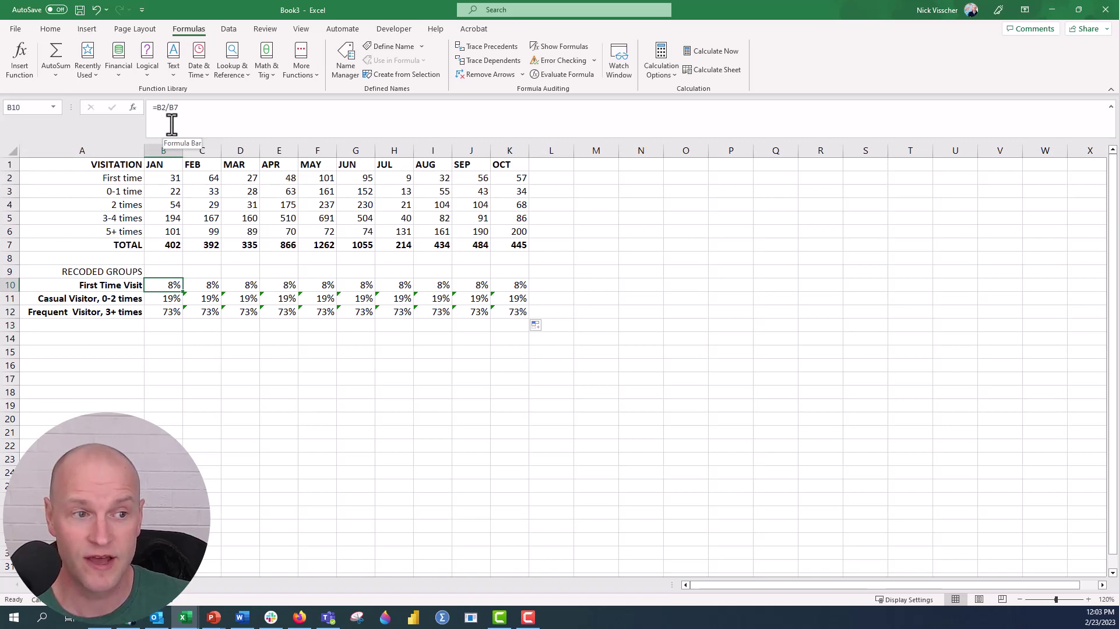
pyautogui.click(192, 285)
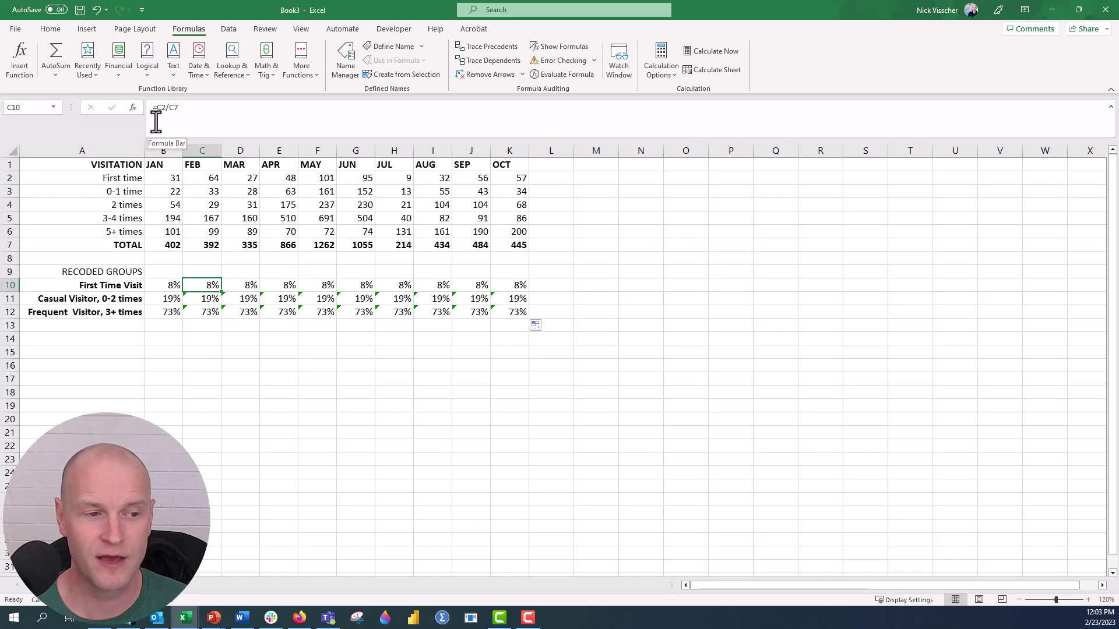
# Step: Delete the copied percentages in C10:K12, leaving only January's B10:B12
pyautogui.moveTo(201, 286); pyautogui.dragTo(510, 313)
pyautogui.press('Delete')
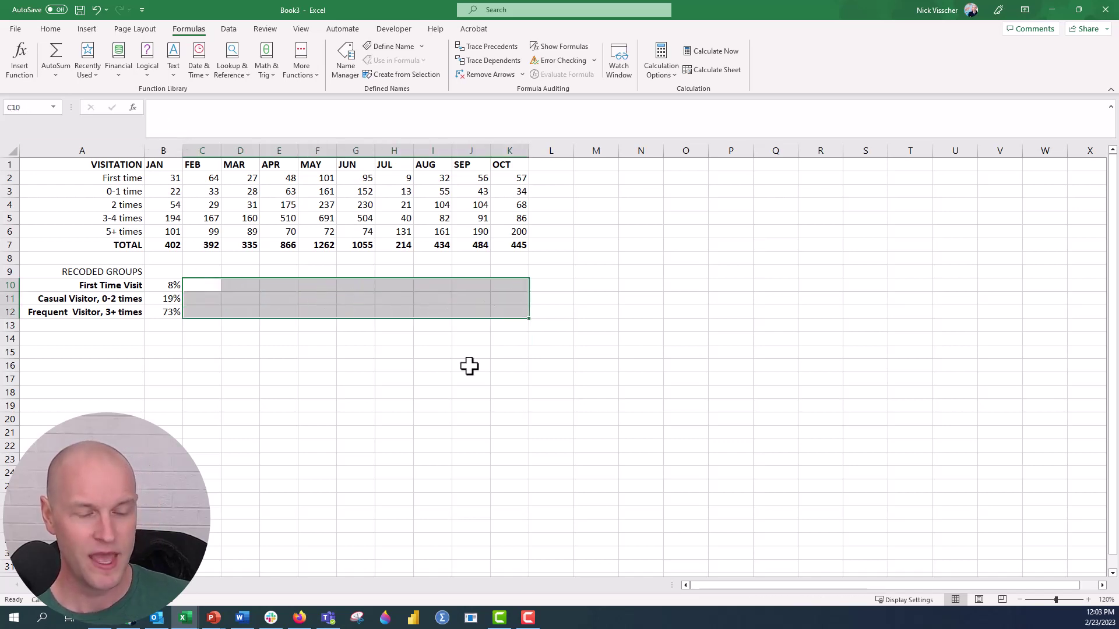
pyautogui.moveTo(154, 285); pyautogui.dragTo(152, 313)
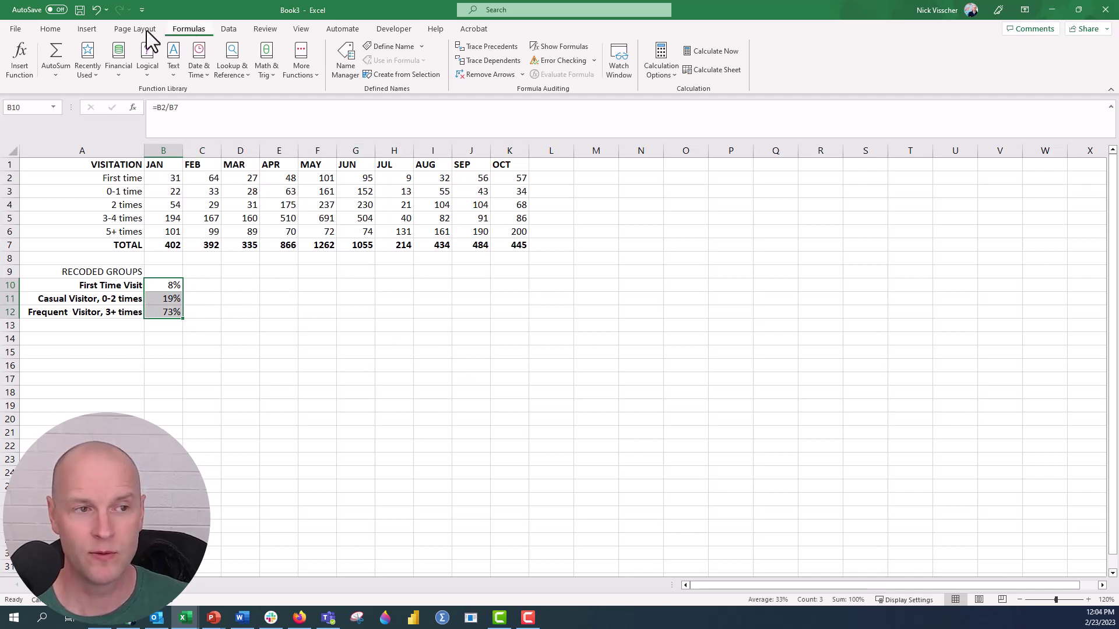
# Step: Set the workbook's Calculation Options to Automatic
pyautogui.click(51, 31)
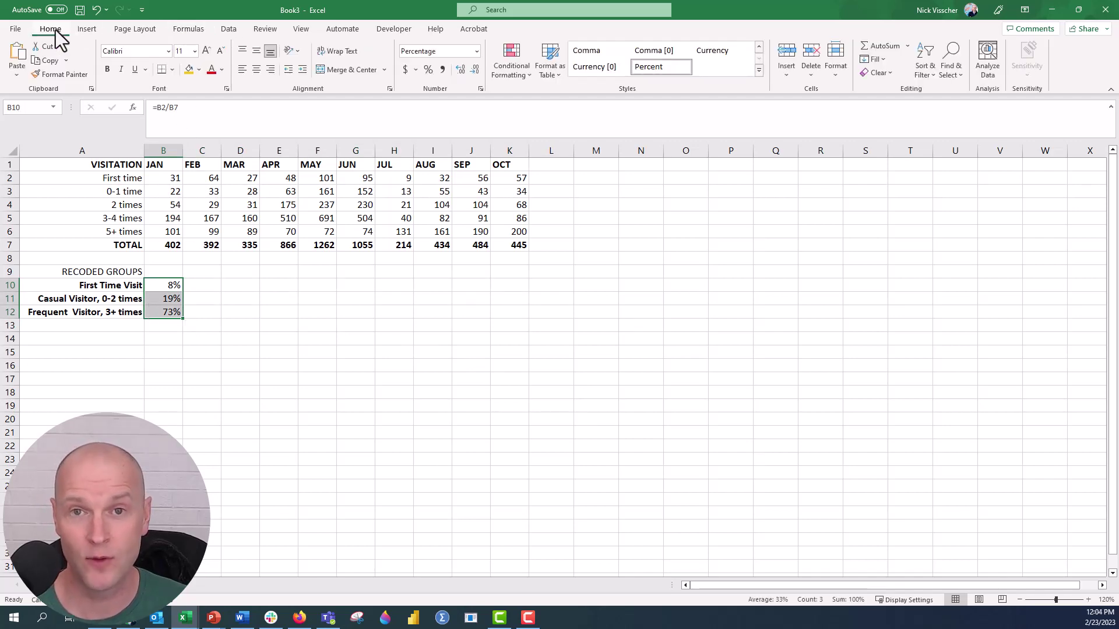
pyautogui.click(204, 30)
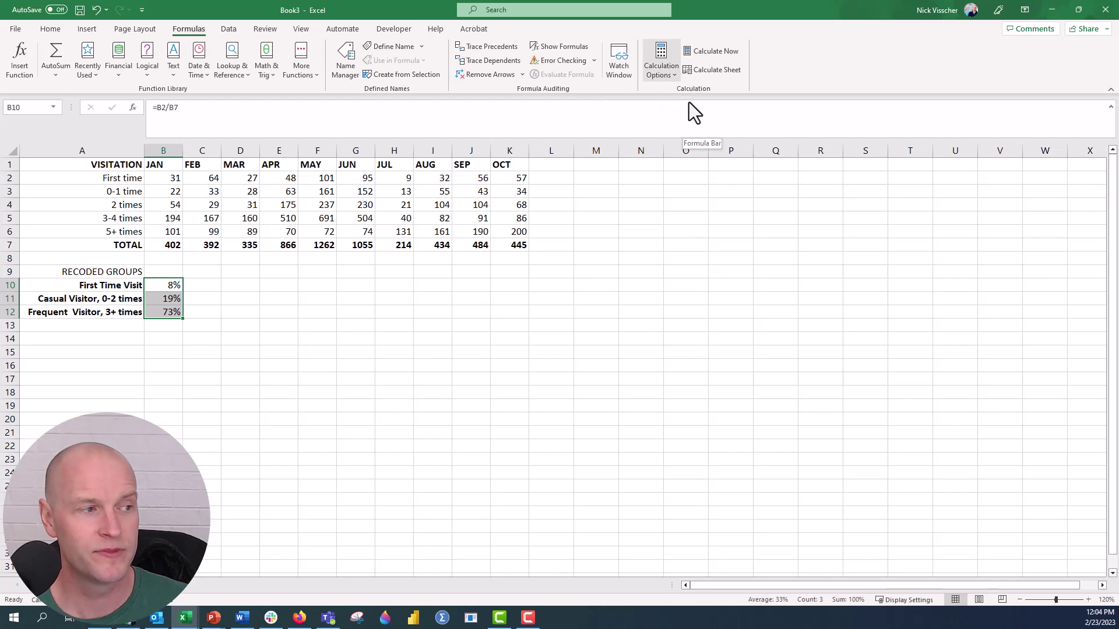
pyautogui.click(676, 78)
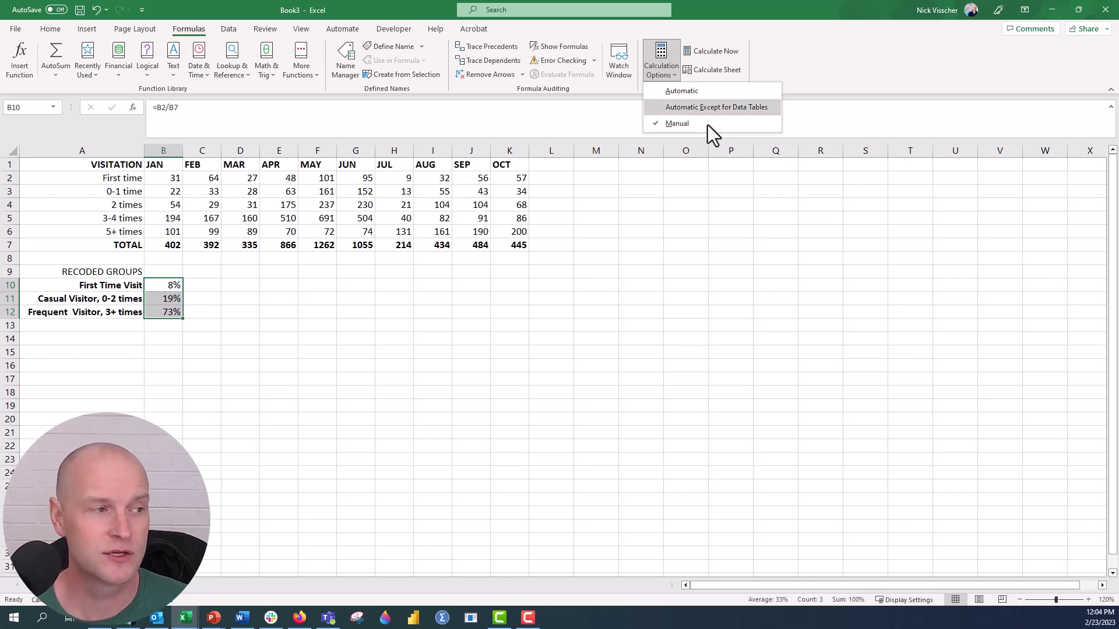
pyautogui.press('Up')
pyautogui.press('Return')
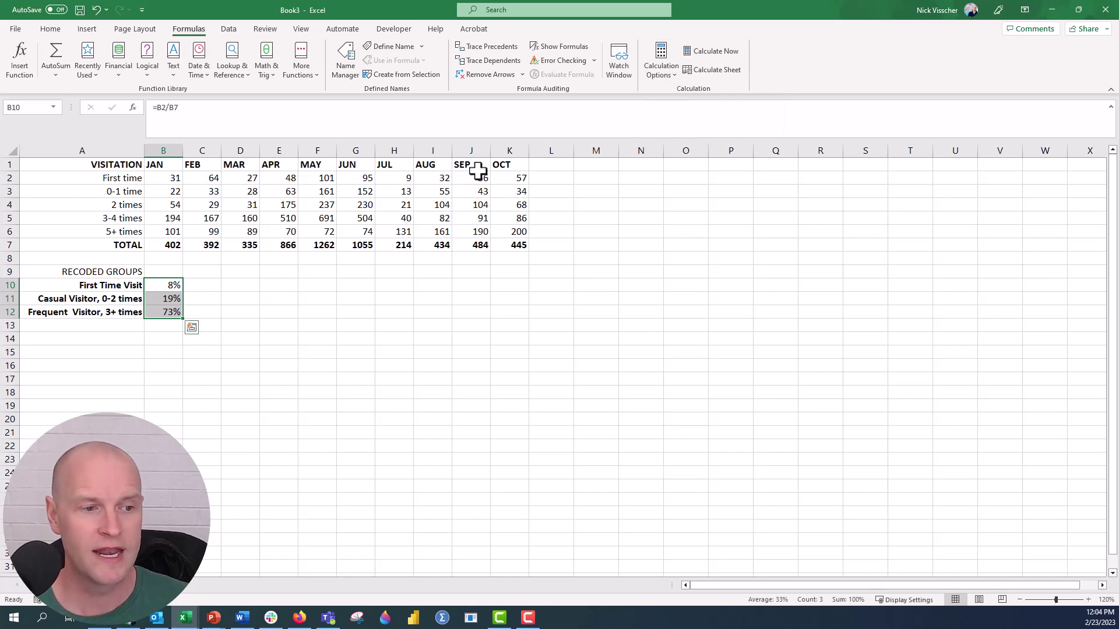
# Step: Fill the January group-percentage formulas across February to October
pyautogui.moveTo(156, 285); pyautogui.dragTo(513, 310)
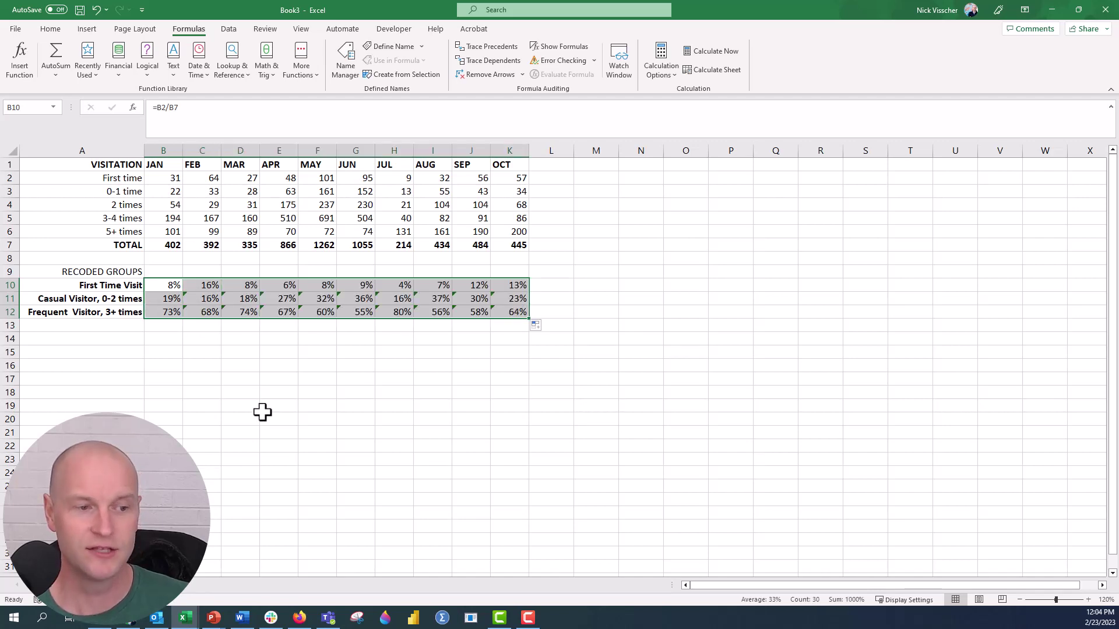
pyautogui.click(190, 299)
pyautogui.click(119, 325)
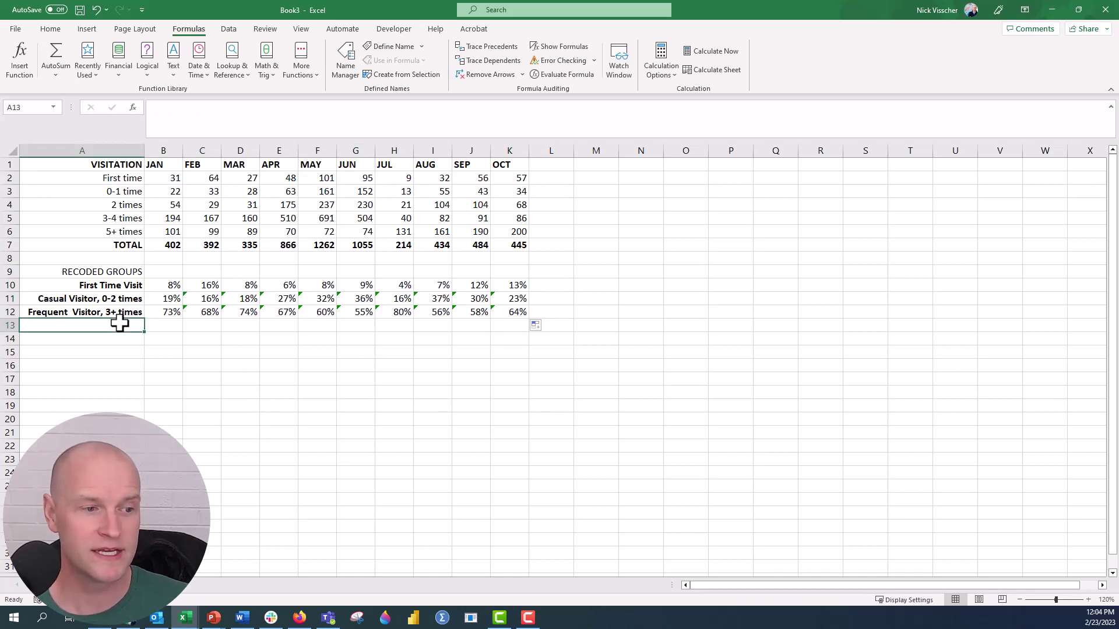
# Step: Ignore the formula-error warnings on the February–October casual and frequent percentages
pyautogui.moveTo(189, 299); pyautogui.dragTo(516, 312)
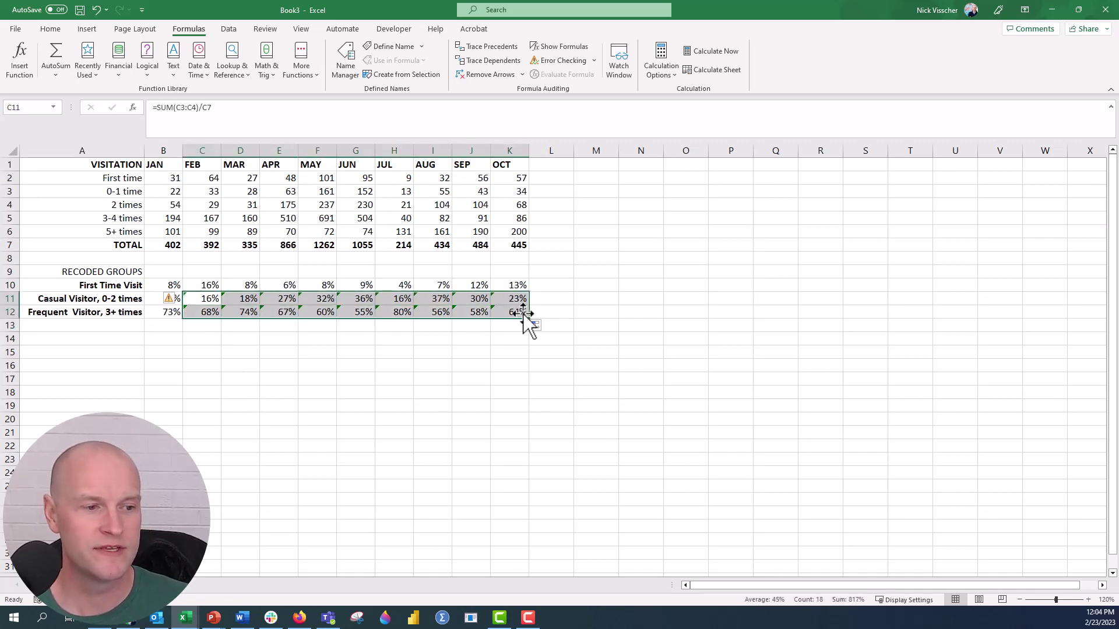
pyautogui.click(169, 299)
pyautogui.click(197, 355)
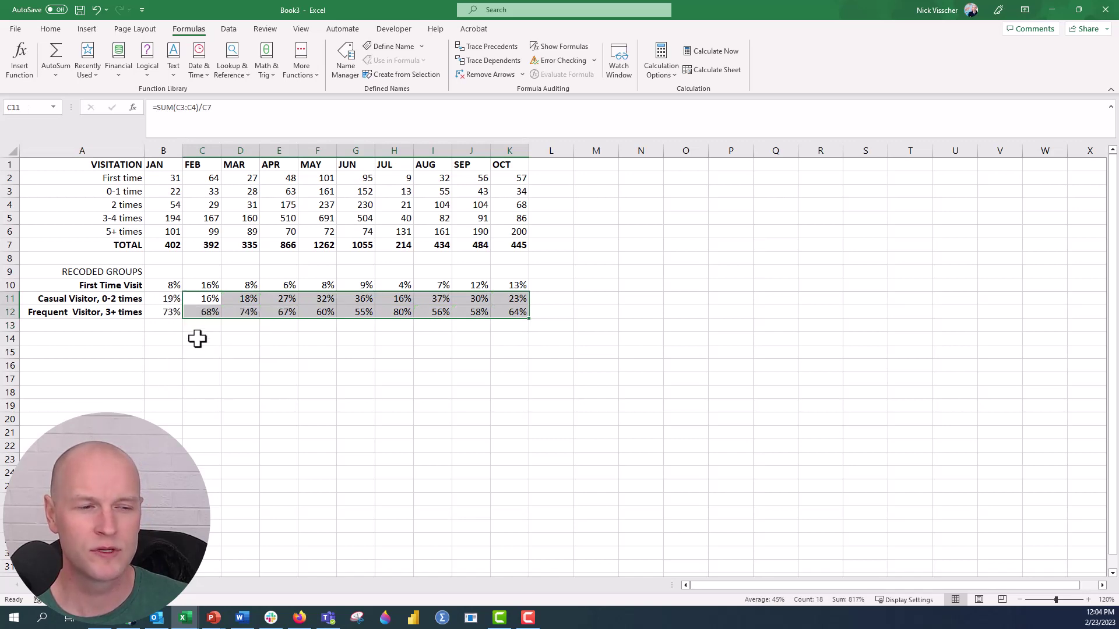
pyautogui.click(196, 325)
pyautogui.click(165, 327)
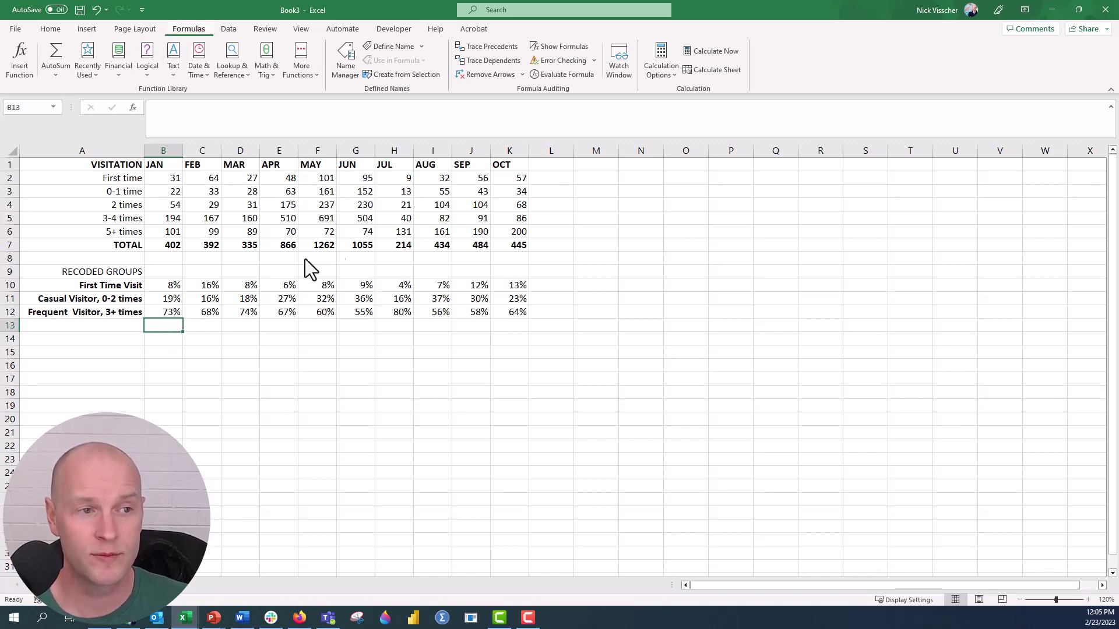
# Step: Show Formulas > Calculation Options to verify Automatic is the ticked mode
pyautogui.click(673, 75)
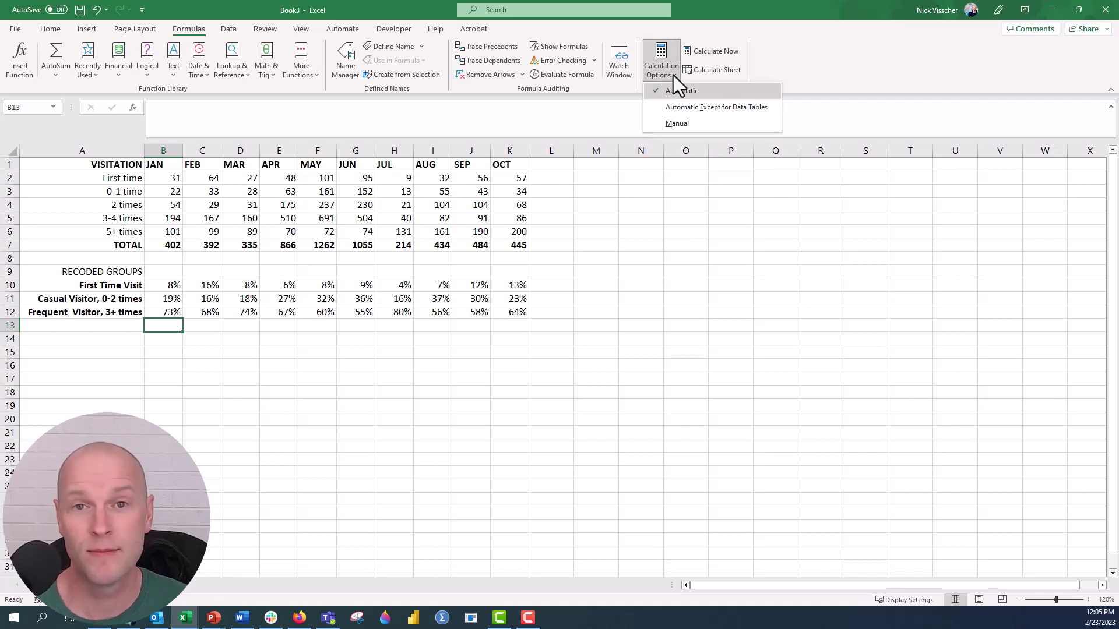
pyautogui.press('Down')
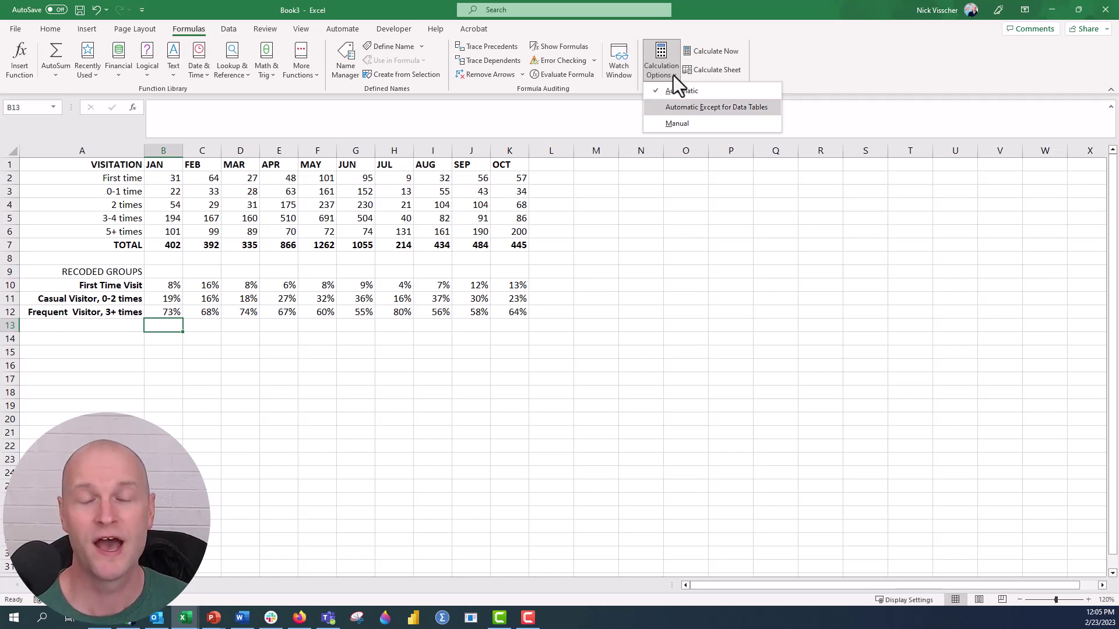